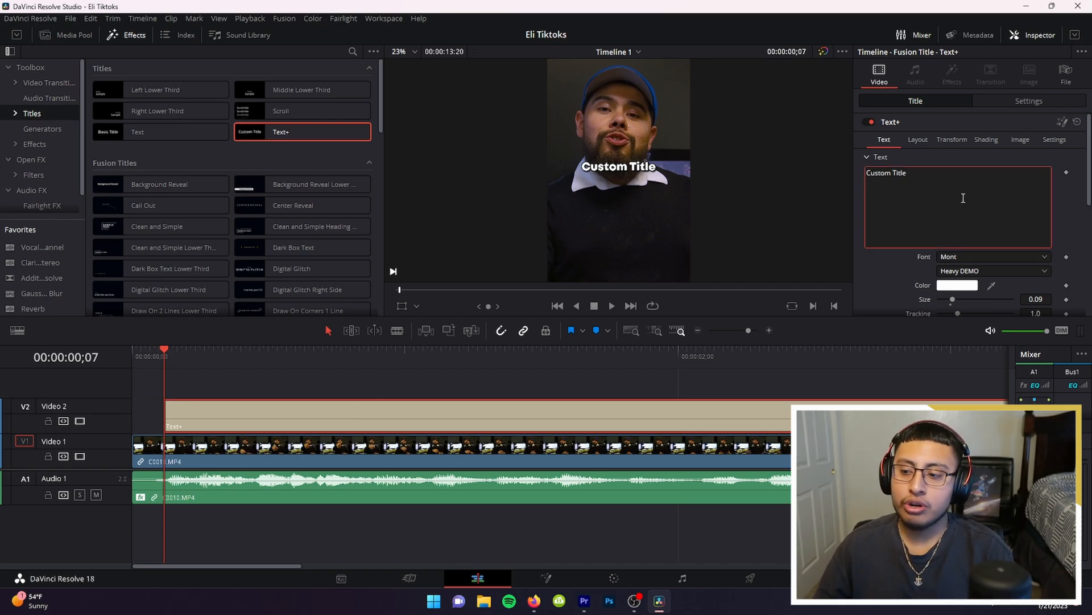
Step: Listen to the opening words and replace the Text+ title's text with "SO THERE'S"
{"action": "key", "text": "space"}
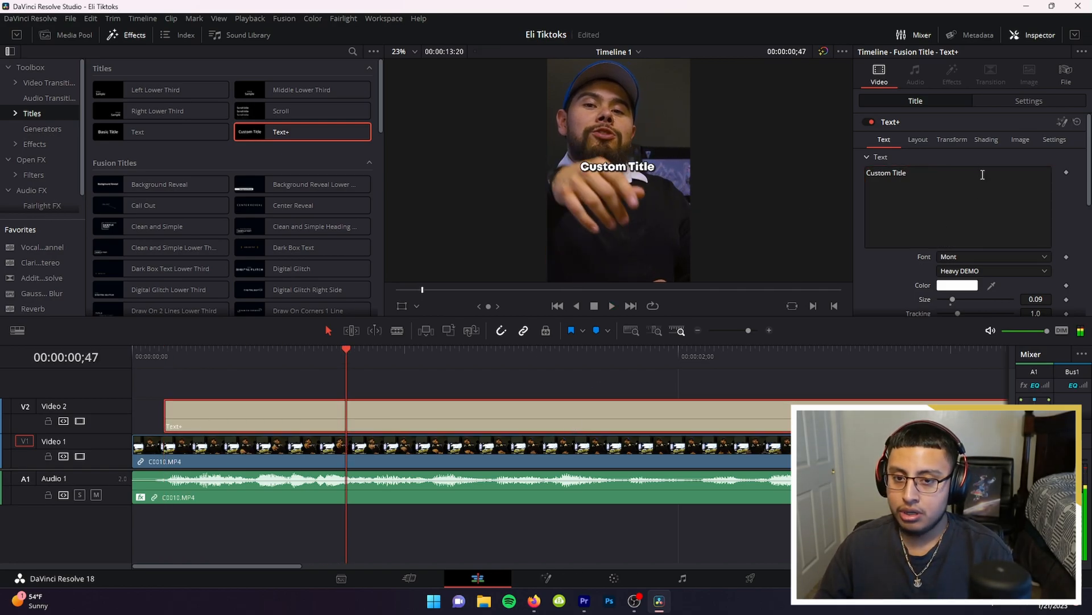
{"action": "type", "text": "SO THERE;S"}
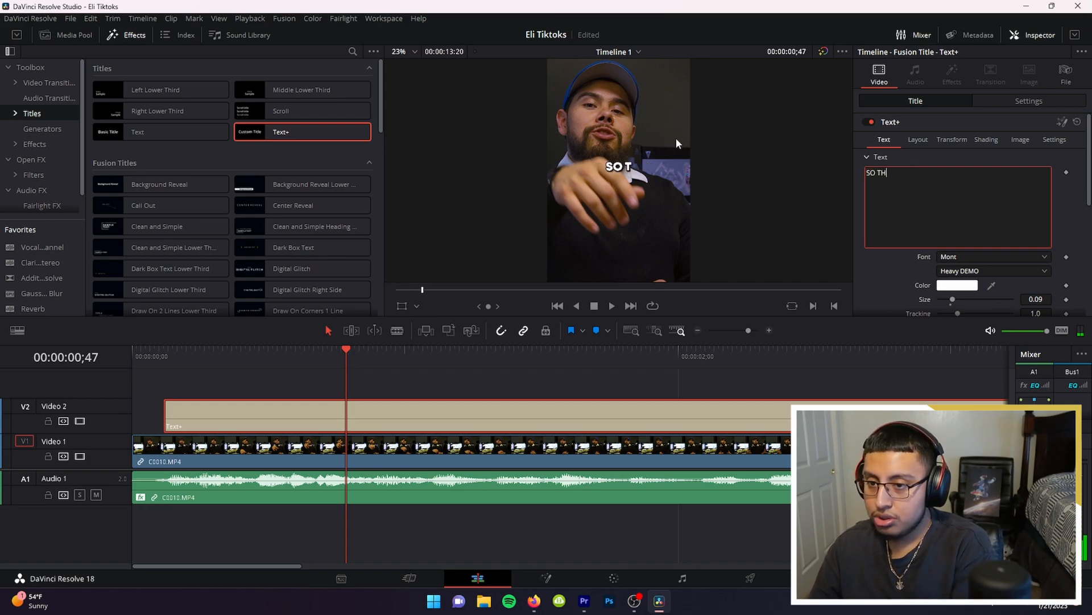
{"action": "key", "text": "BackSpace"}
{"action": "key", "text": "BackSpace"}
{"action": "type", "text": "'S"}
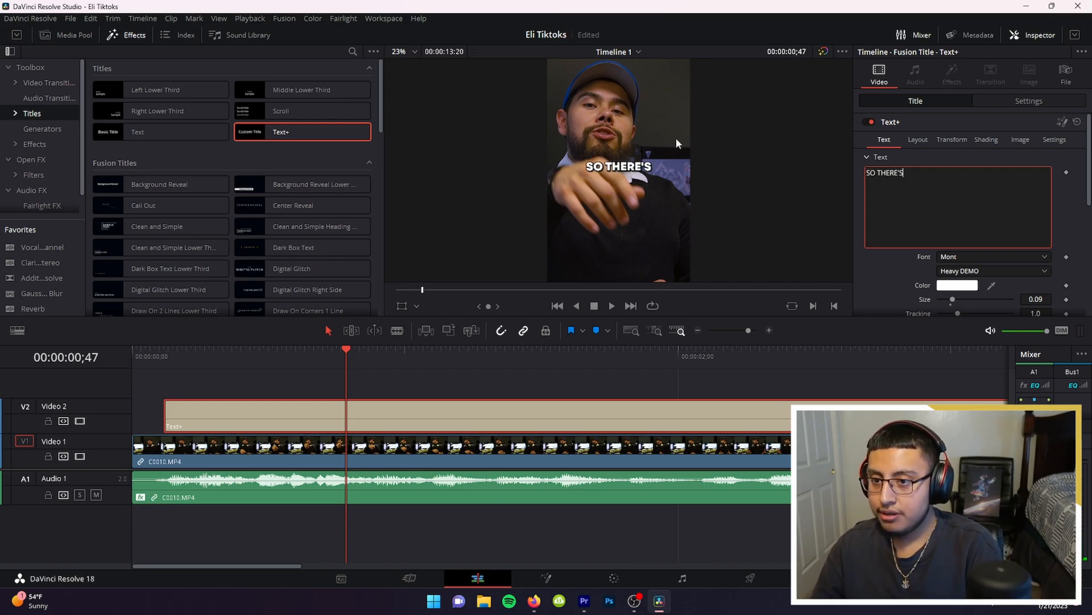
Step: Split the title where its first spoken phrase ends and set the second title's text to "MANY WAYS"
{"action": "left_click", "coordinate": [157, 356]}
{"action": "key", "text": "space"}
{"action": "left_click", "coordinate": [166, 358]}
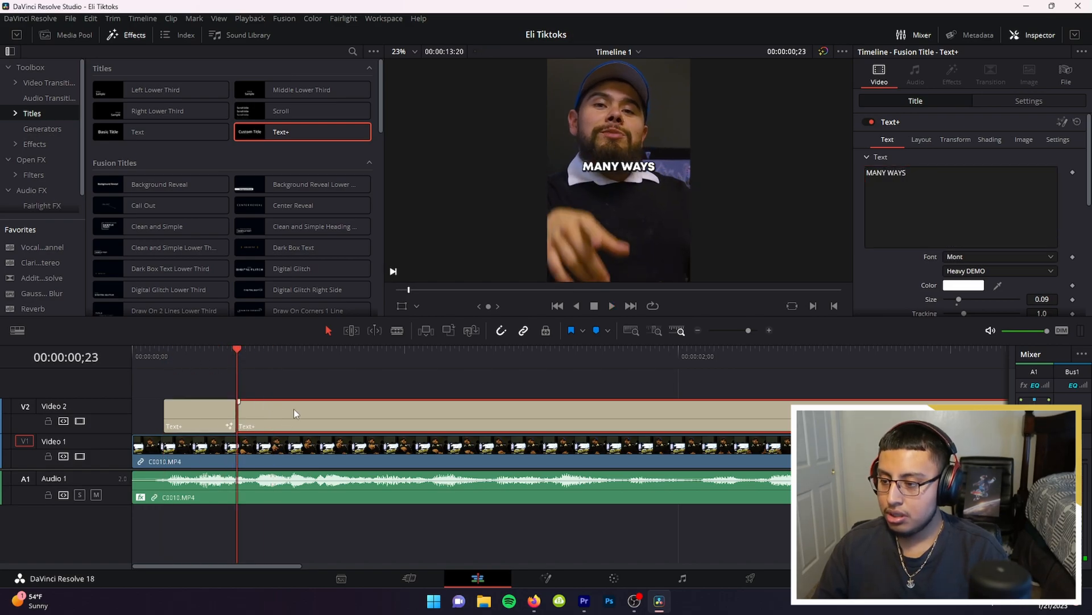
Step: Split the "MANY WAYS" title where that phrase ends and set the following title's text to "TO INVEST"
{"action": "key", "text": "space"}
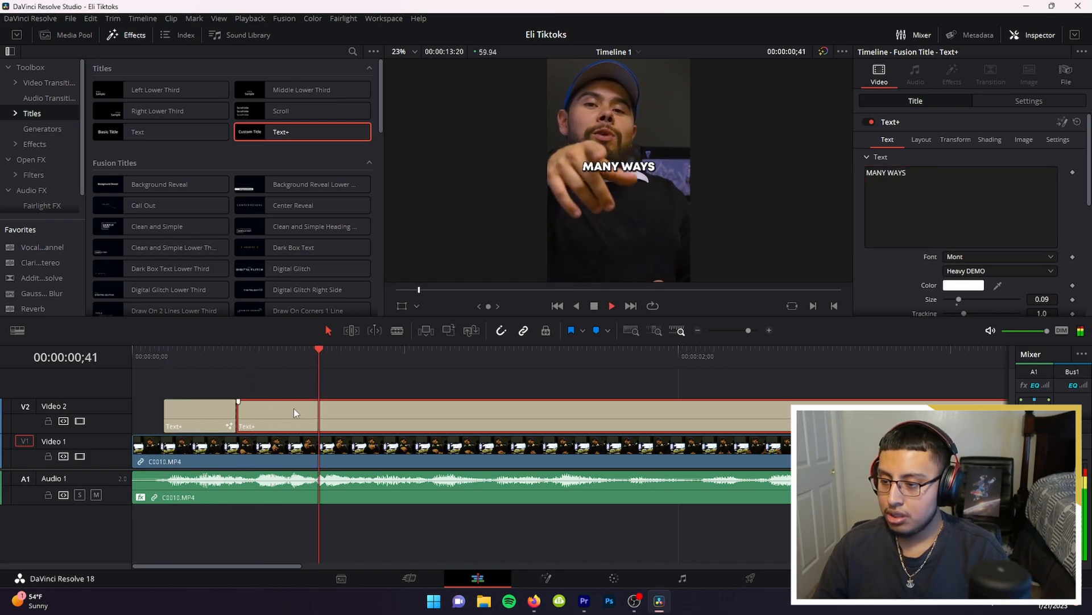
{"action": "key", "text": "ctrl+b"}
{"action": "left_click", "coordinate": [418, 420]}
{"action": "key", "text": "space"}
{"action": "key", "text": "space"}
{"action": "left_click_drag", "start_coordinate": [909, 180], "coordinate": [732, 146]}
{"action": "type", "text": "TO INVEST"}
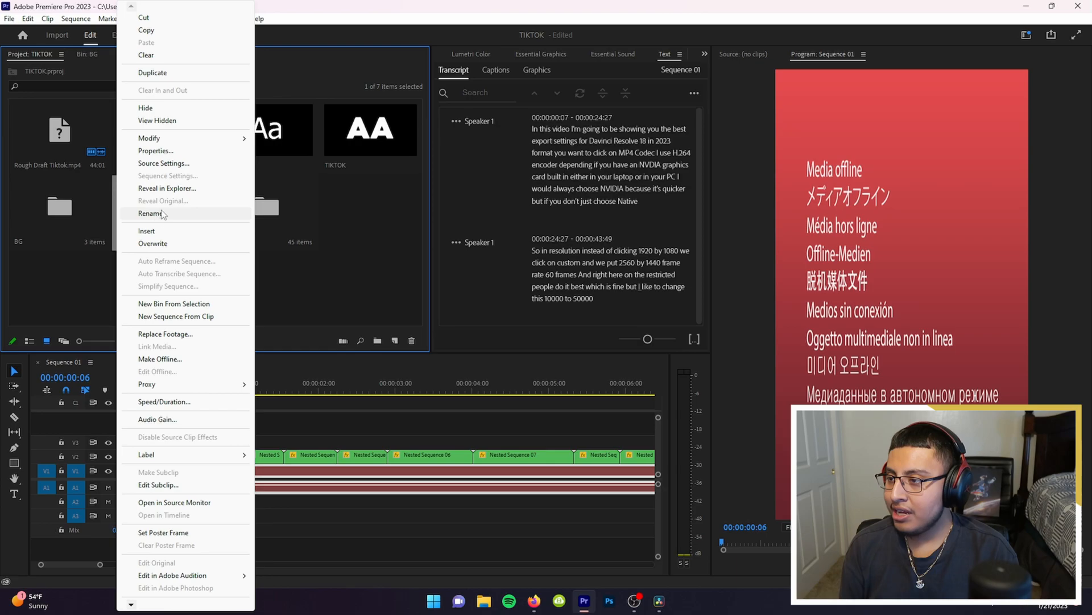
Step: In Adobe Premiere Pro, create a new sequence from the Real Estate RD clip and transcribe it in English
{"action": "left_click", "coordinate": [187, 316]}
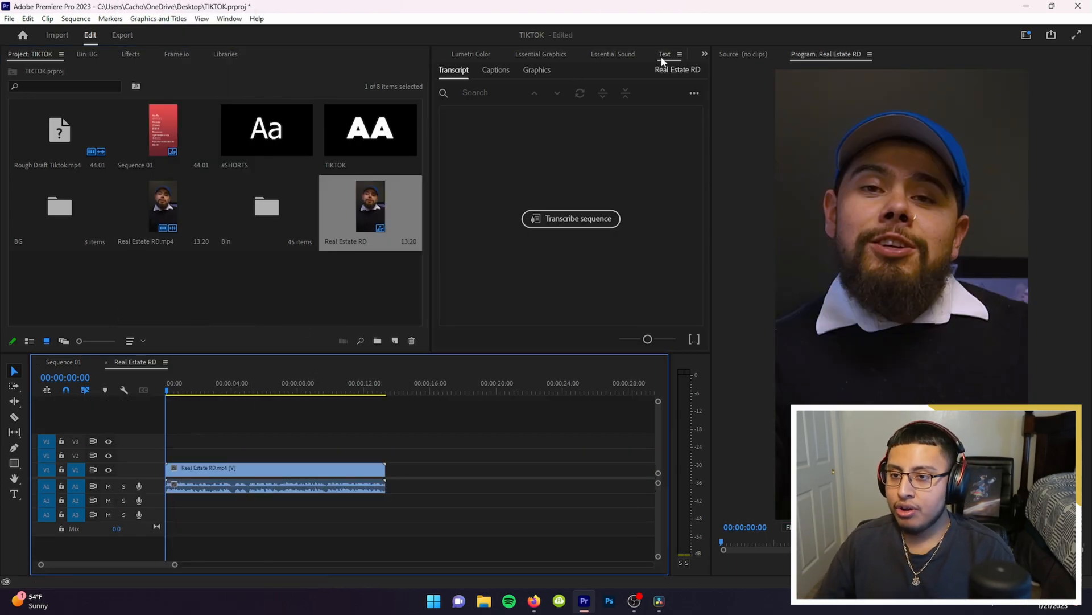
{"action": "left_click", "coordinate": [496, 70]}
{"action": "left_click", "coordinate": [566, 232]}
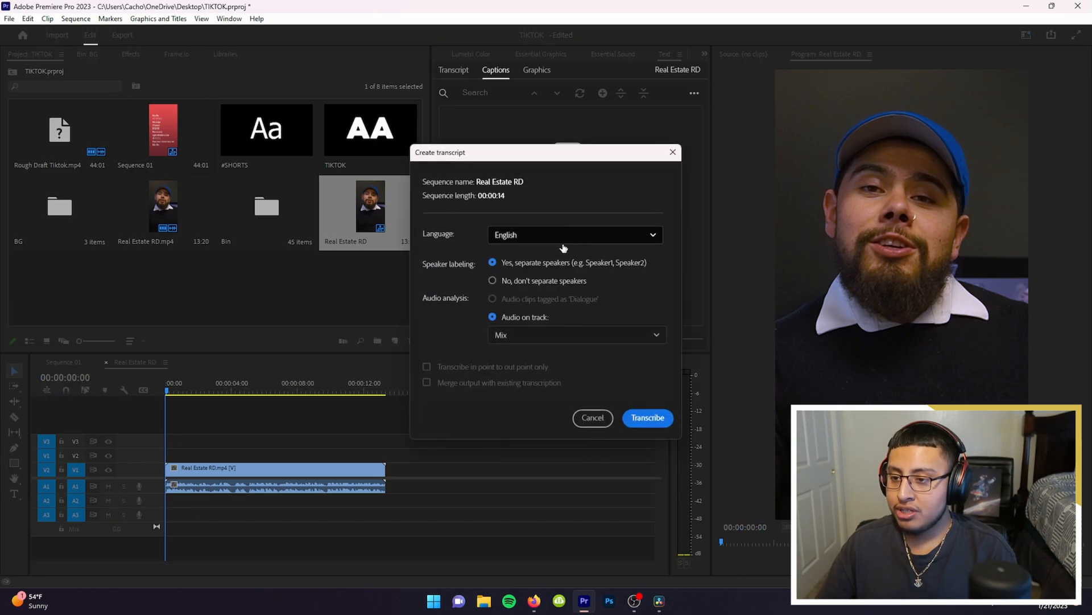
{"action": "left_click", "coordinate": [653, 418]}
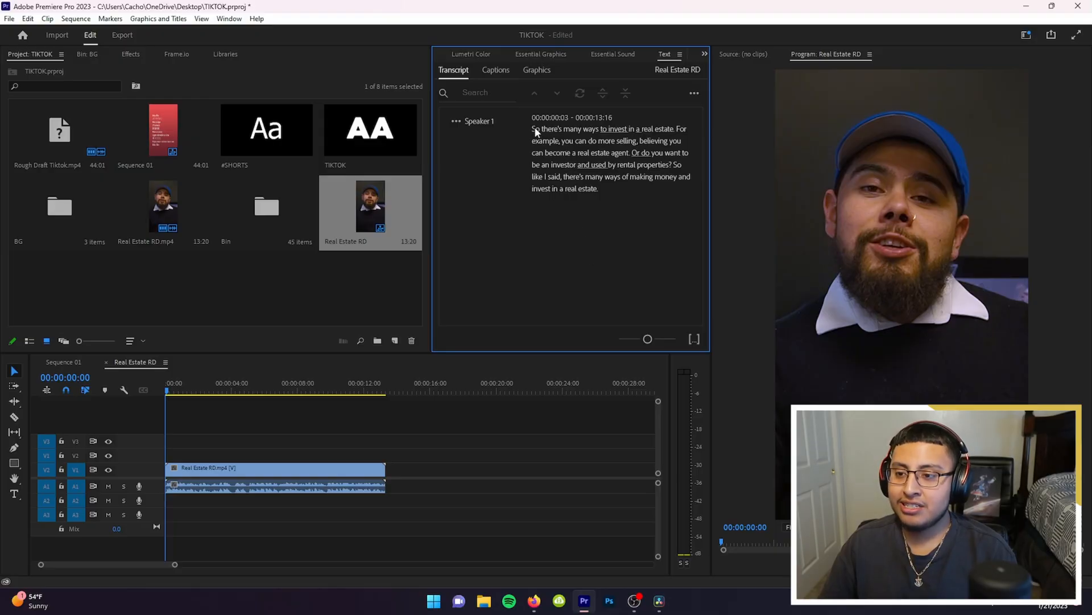
Step: Correct the word "believing" to "Flipping" in the transcript
{"action": "left_click", "coordinate": [536, 129]}
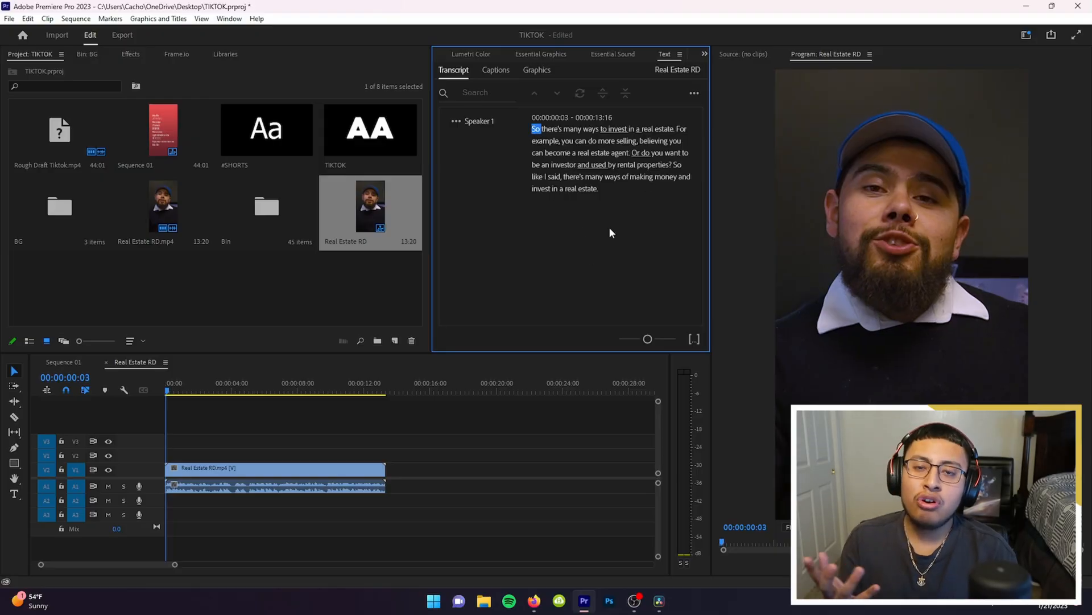
{"action": "double_click", "coordinate": [654, 142]}
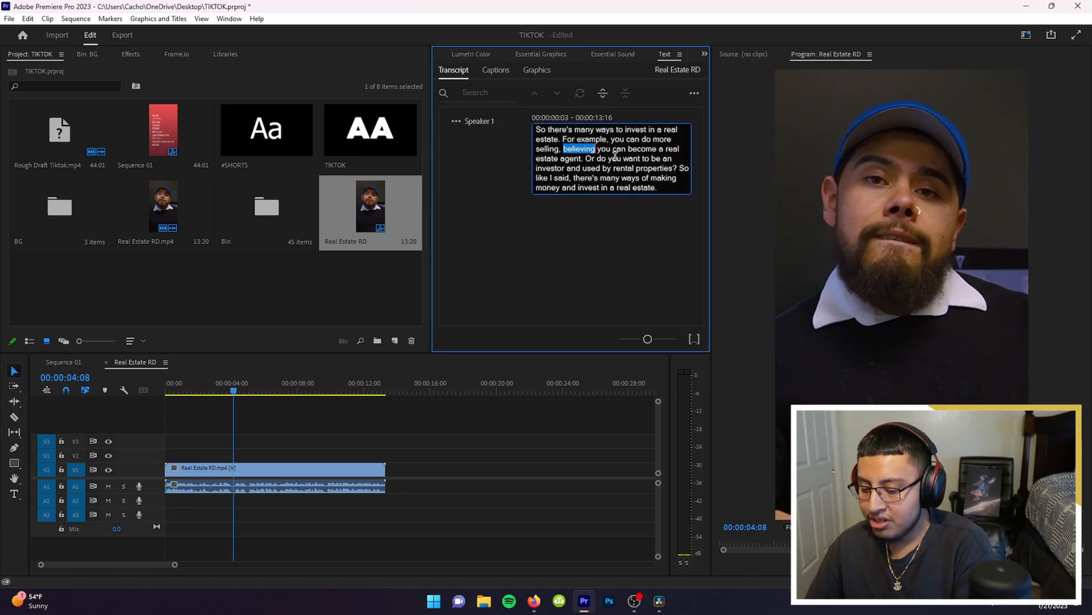
{"action": "type", "text": "FLip"}
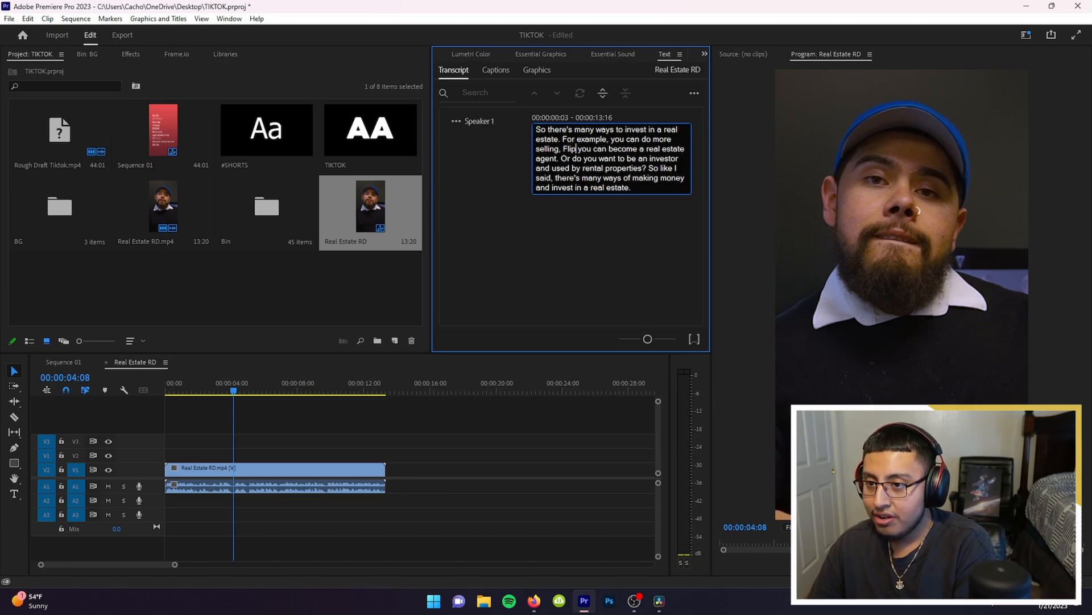
{"action": "type", "text": "ping"}
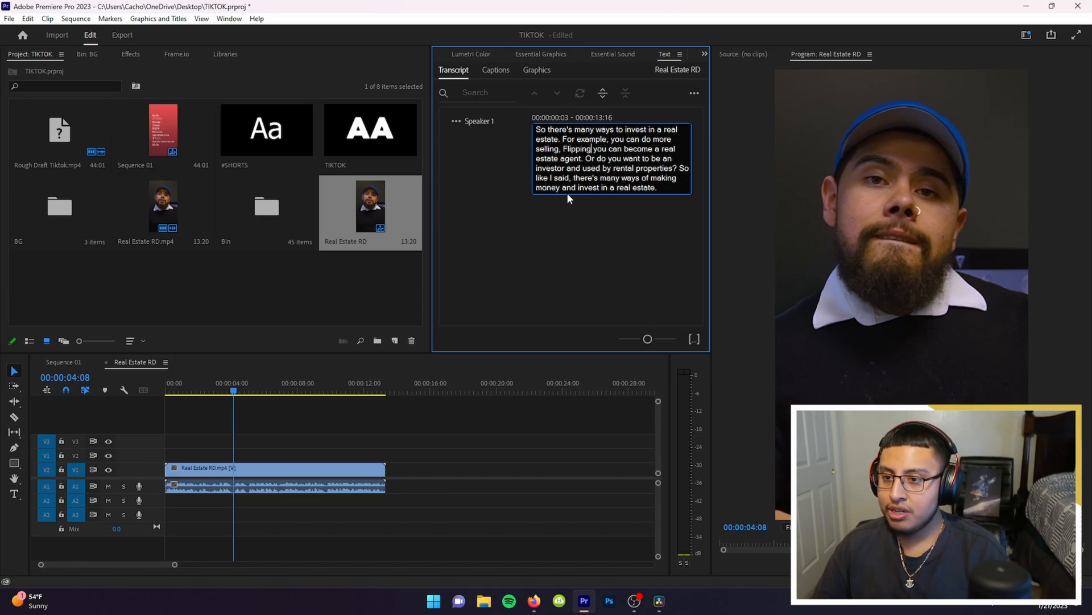
{"action": "left_click", "coordinate": [542, 257]}
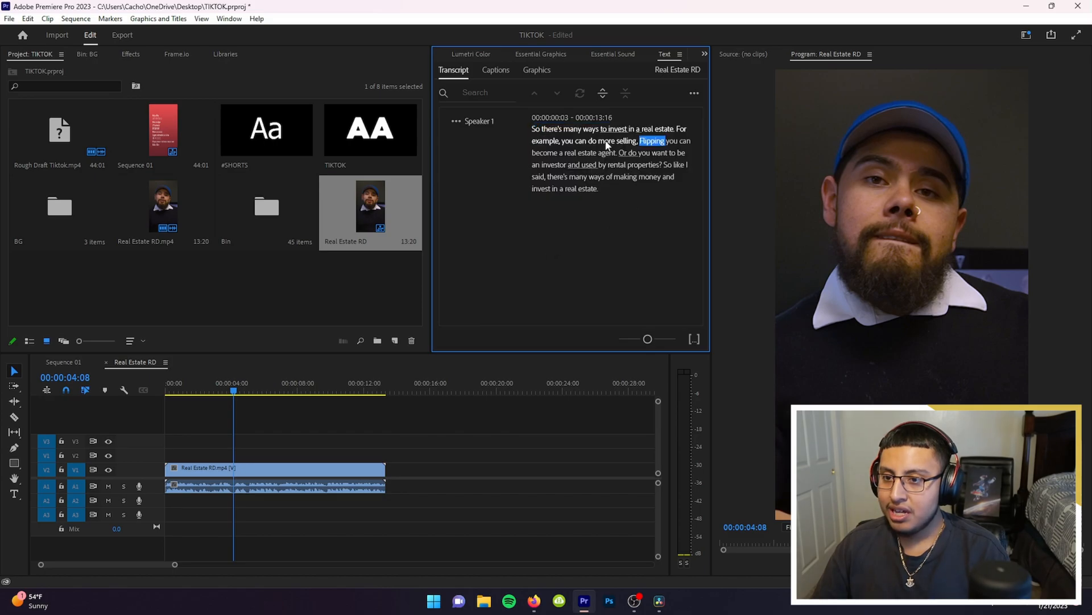
Step: Play the sequence from the start and correct "more" to "whole" before "selling" in the transcript
{"action": "left_click_drag", "start_coordinate": [200, 392], "coordinate": [163, 392]}
{"action": "key", "text": "space"}
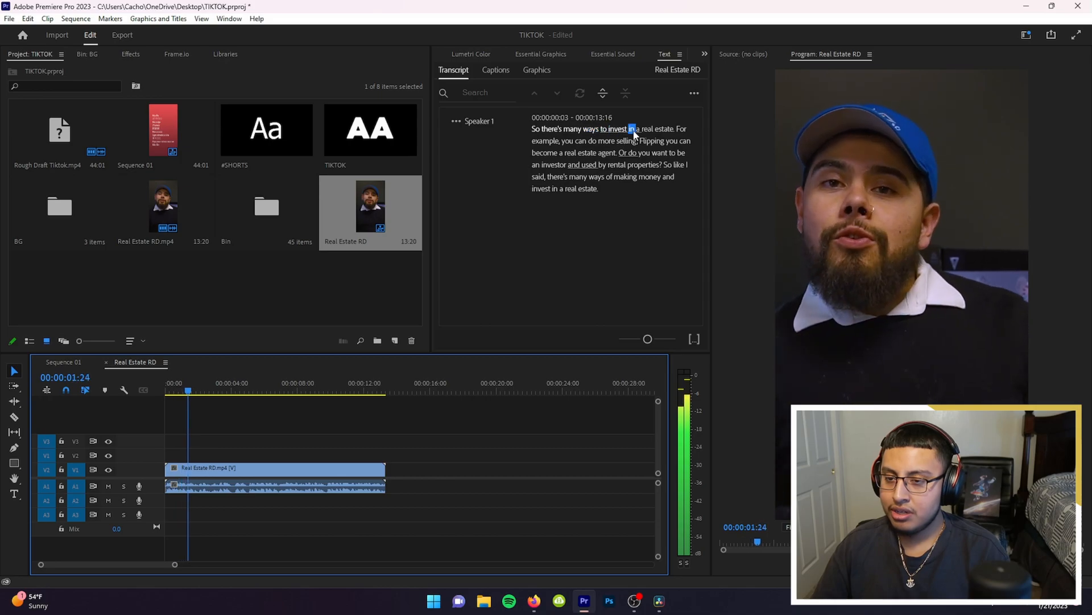
{"action": "key", "text": "space"}
{"action": "double_click", "coordinate": [607, 142]}
{"action": "type", "text": "whol"}
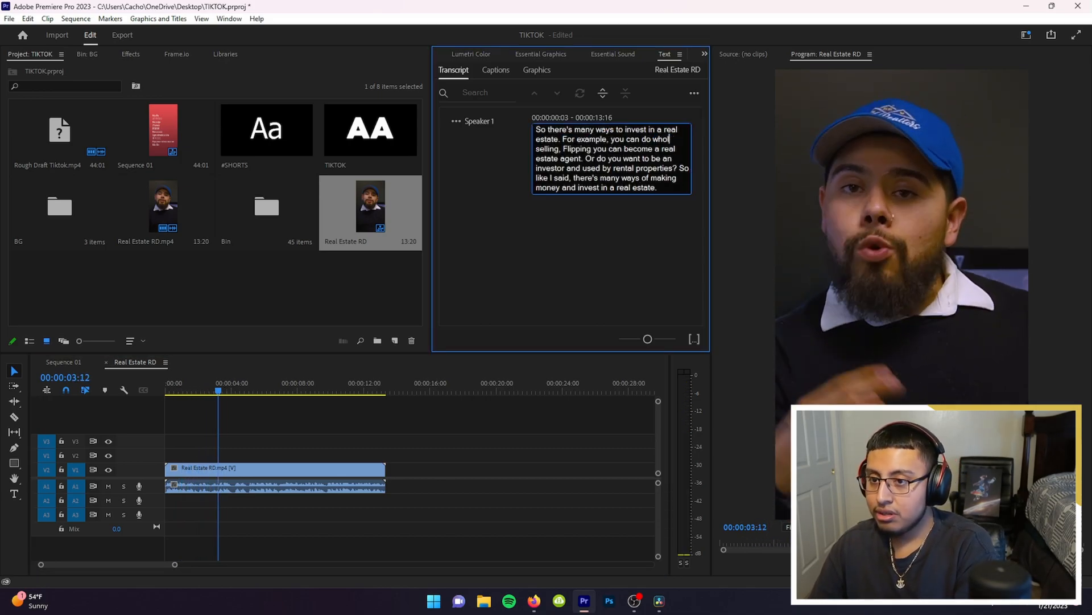
{"action": "left_click", "coordinate": [538, 289]}
Step: Continue playback and replace "Or do" with "probably" after "real estate agent" in the transcript
{"action": "key", "text": "space"}
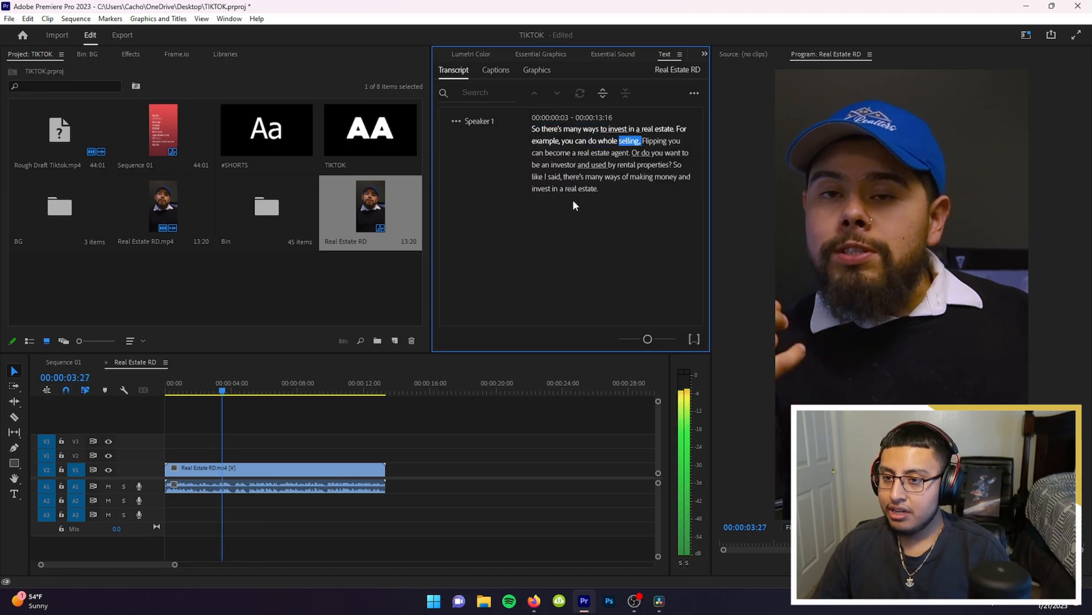
{"action": "double_click", "coordinate": [635, 152]}
{"action": "type", "text": "probab"}
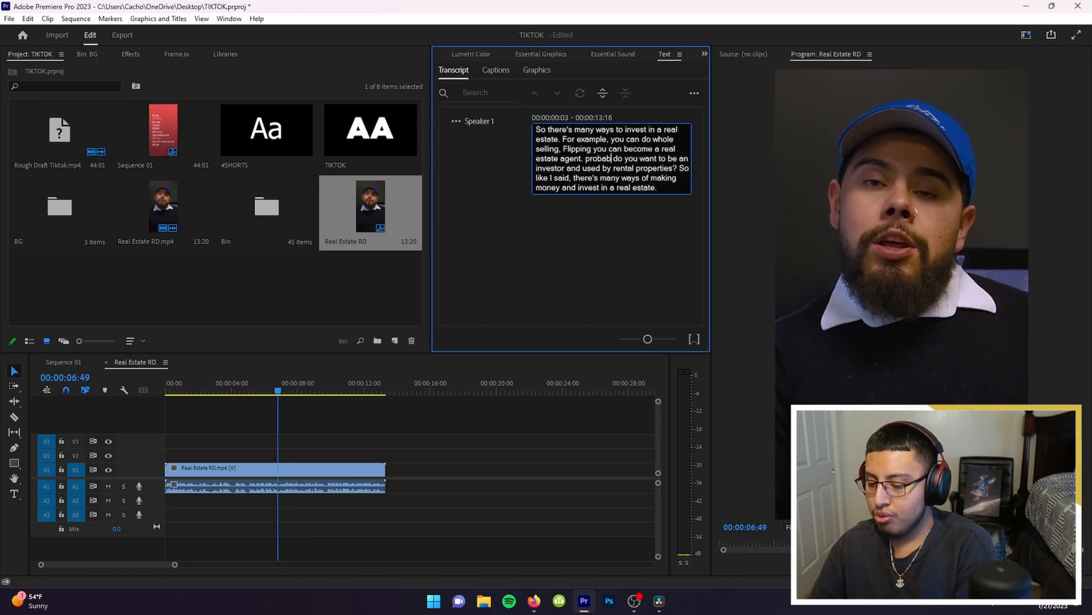
{"action": "type", "text": "ly"}
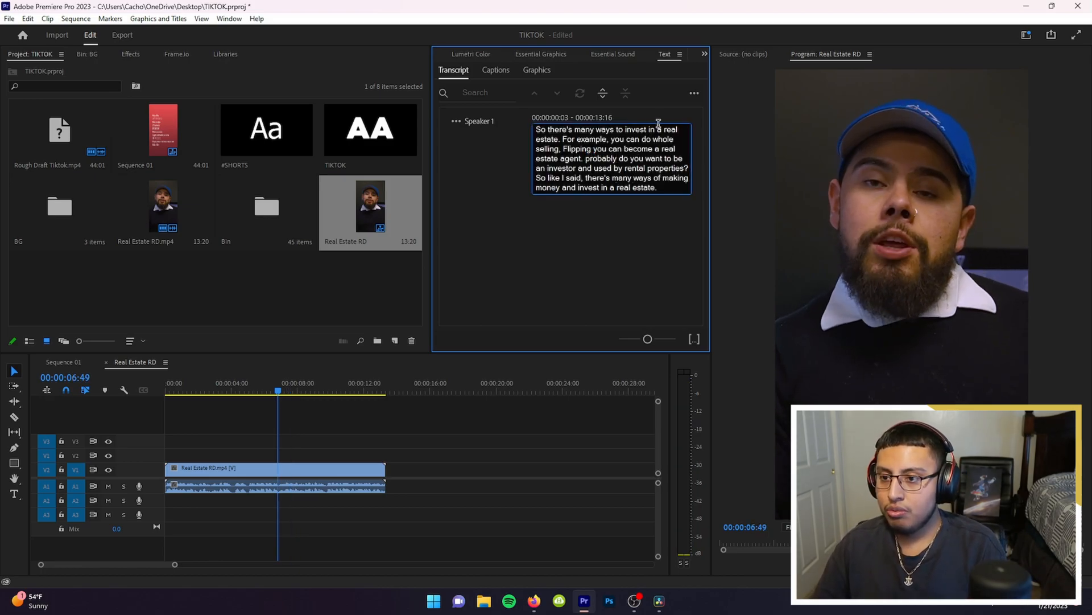
{"action": "key", "text": "BackSpace"}
{"action": "left_click", "coordinate": [554, 230]}
Step: Correct "used" to "just" before "by rental properties" and play the rest of the sequence against the transcript
{"action": "key", "text": "space"}
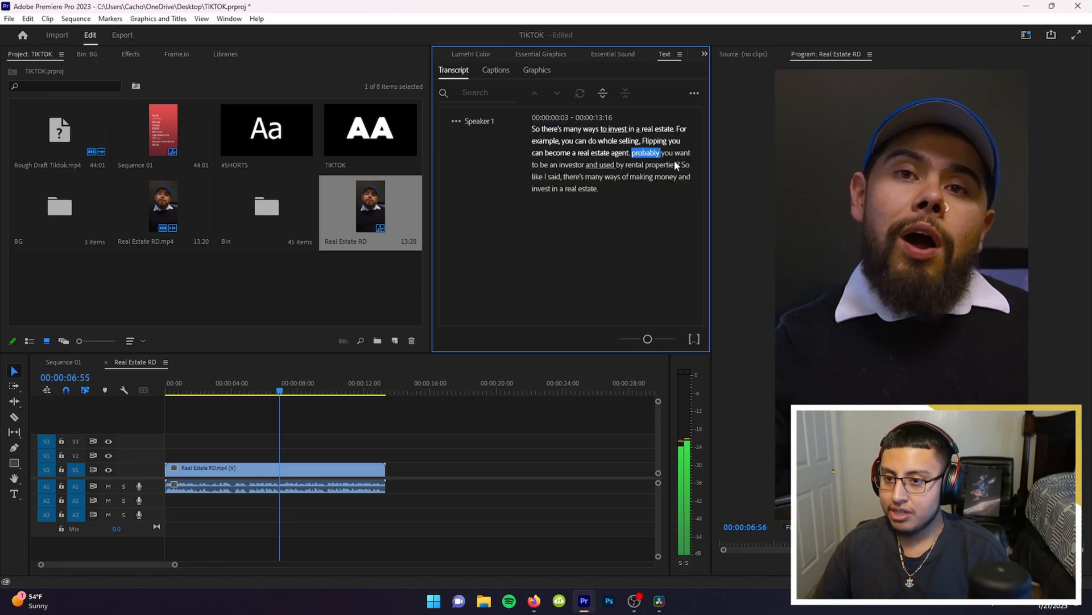
{"action": "key", "text": "space"}
{"action": "double_click", "coordinate": [608, 166]}
{"action": "type", "text": "just"}
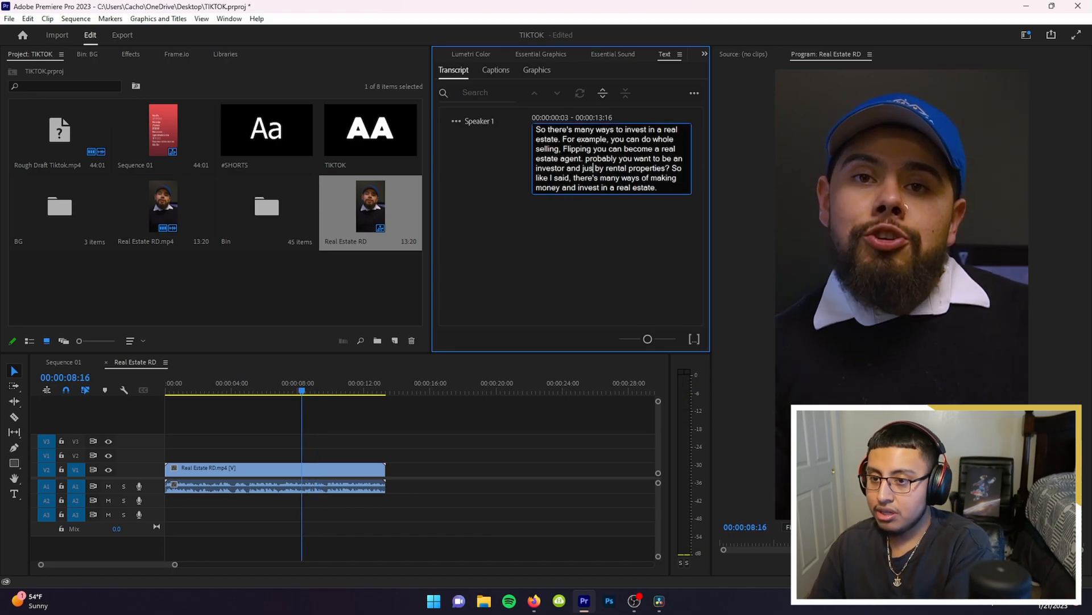
{"action": "left_click", "coordinate": [599, 258]}
{"action": "key", "text": "space"}
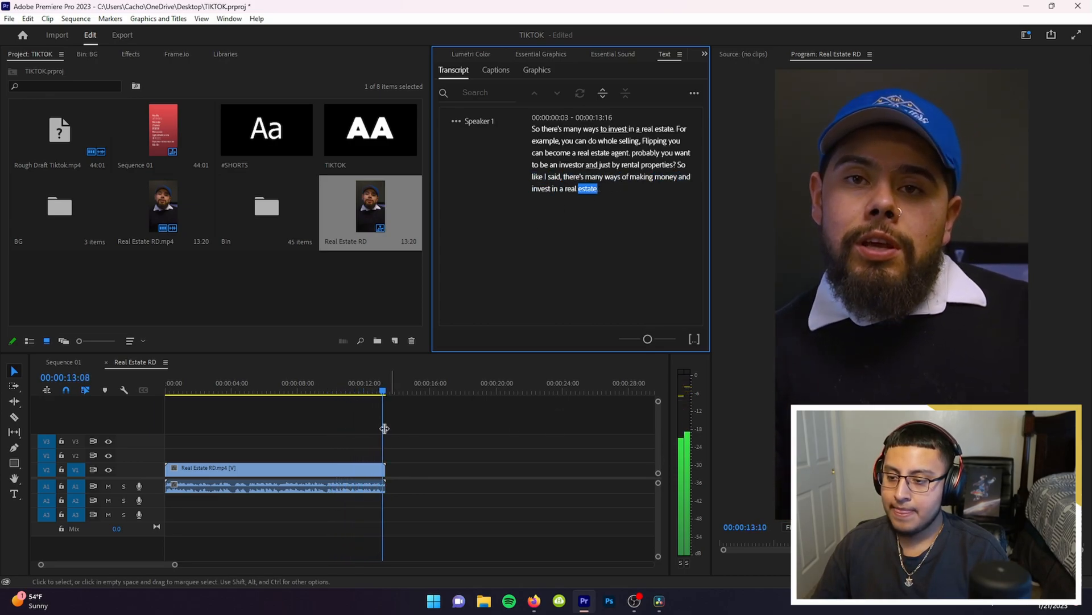
Step: Create TIKTOK-style subtitle captions from the transcript with a 20-character maximum length, the shortest minimum duration and single lines, starting from the sequence's beginning
{"action": "left_click_drag", "start_coordinate": [304, 390], "coordinate": [117, 385]}
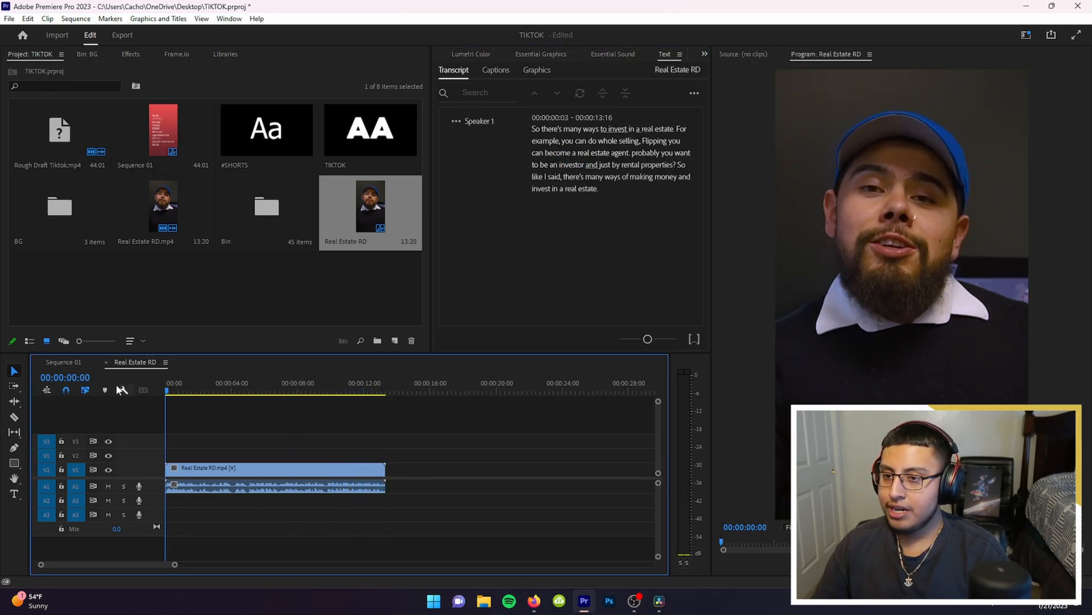
{"action": "left_click", "coordinate": [506, 73]}
{"action": "left_click", "coordinate": [583, 234]}
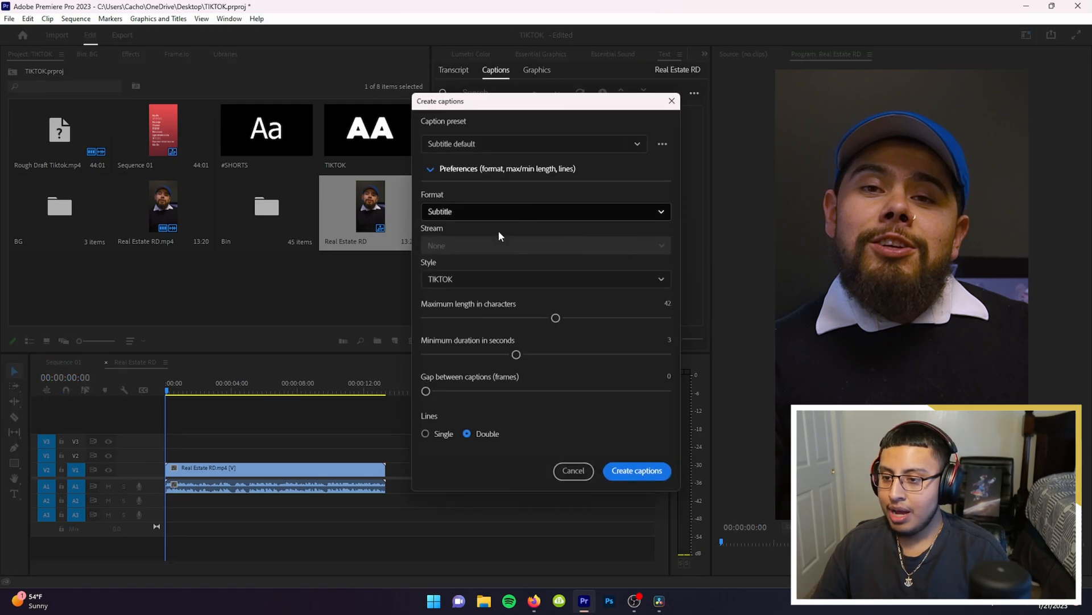
{"action": "left_click_drag", "start_coordinate": [556, 317], "coordinate": [423, 318]}
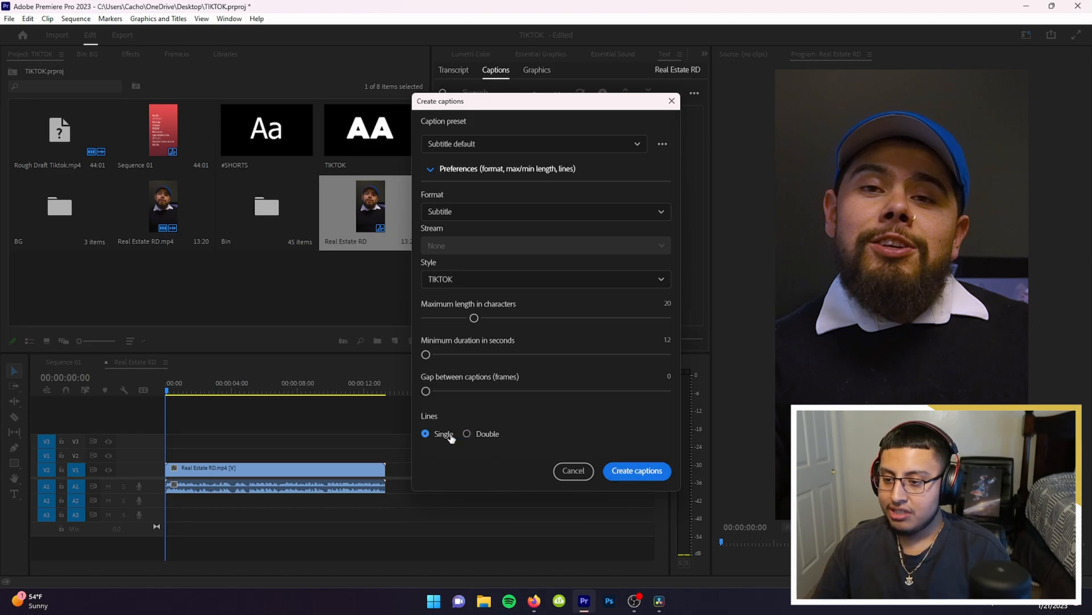
{"action": "left_click", "coordinate": [646, 470]}
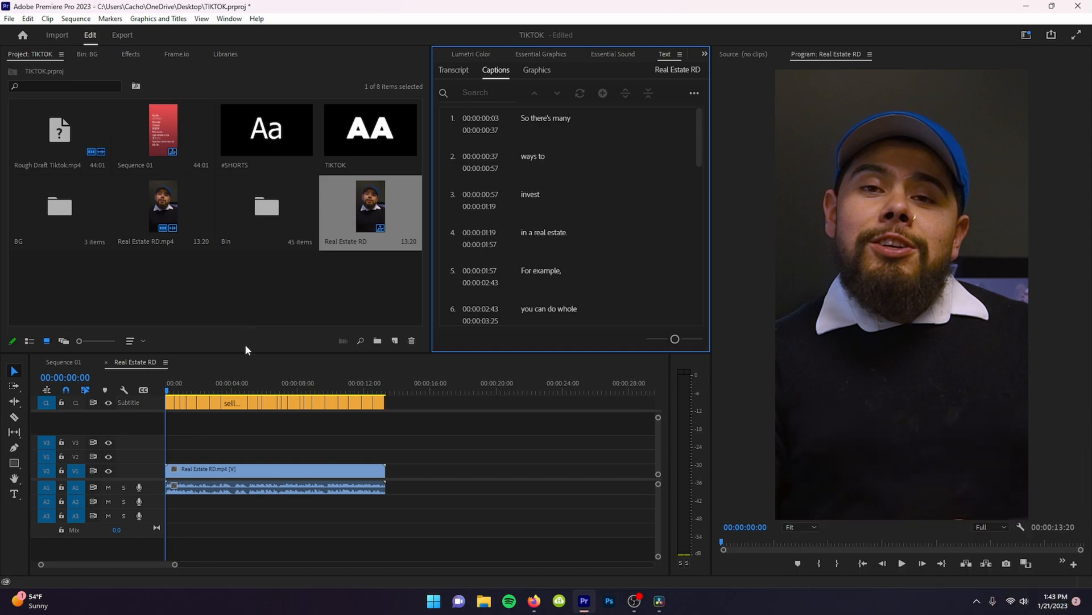
Step: Preview the generated captions and open the "selling, Flipping" caption for editing in Essential Graphics
{"action": "left_click", "coordinate": [347, 431]}
{"action": "key", "text": "space"}
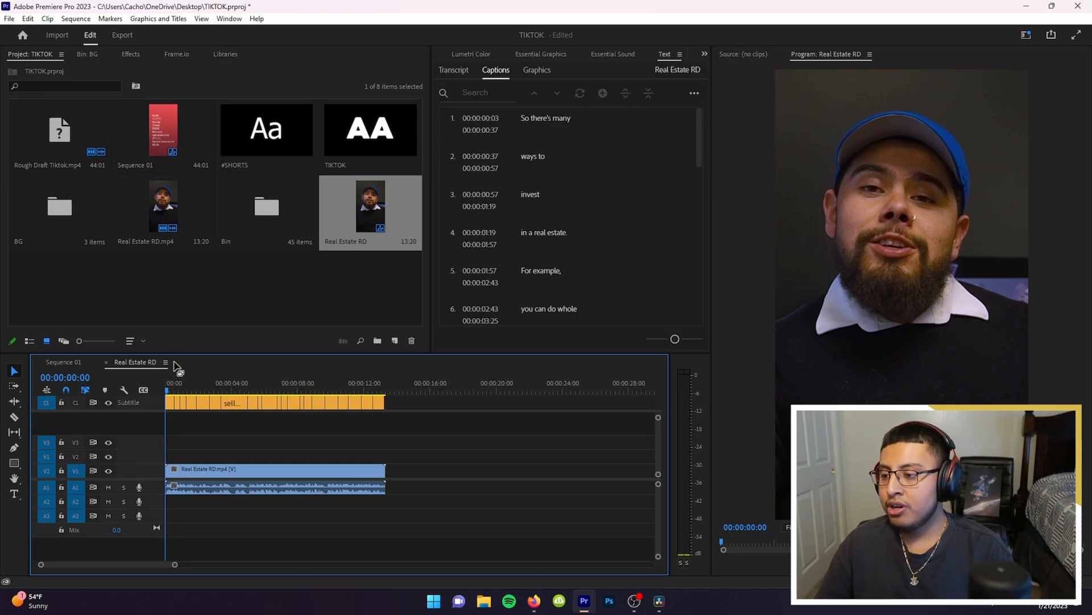
{"action": "left_click", "coordinate": [213, 382]}
{"action": "left_click", "coordinate": [536, 69]}
{"action": "left_click", "coordinate": [540, 54]}
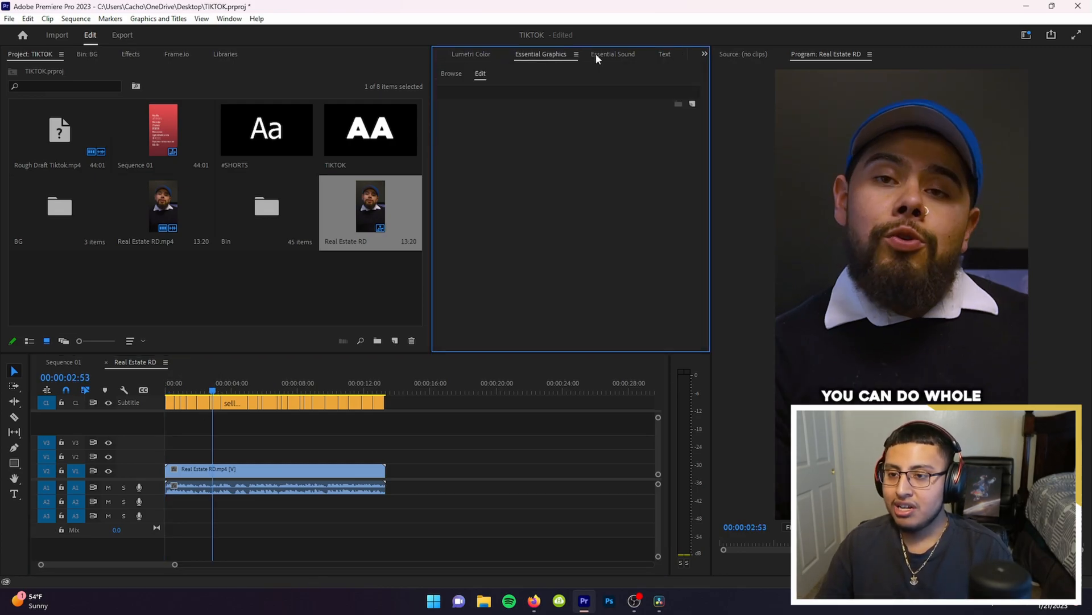
{"action": "left_click", "coordinate": [453, 74]}
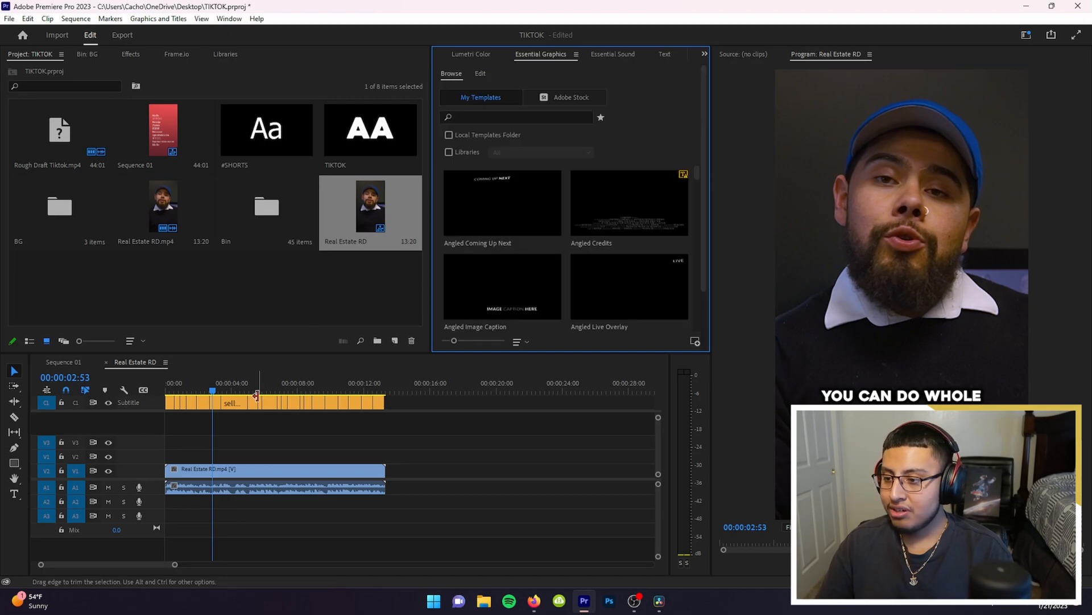
{"action": "left_click", "coordinate": [227, 403]}
{"action": "left_click", "coordinate": [234, 382]}
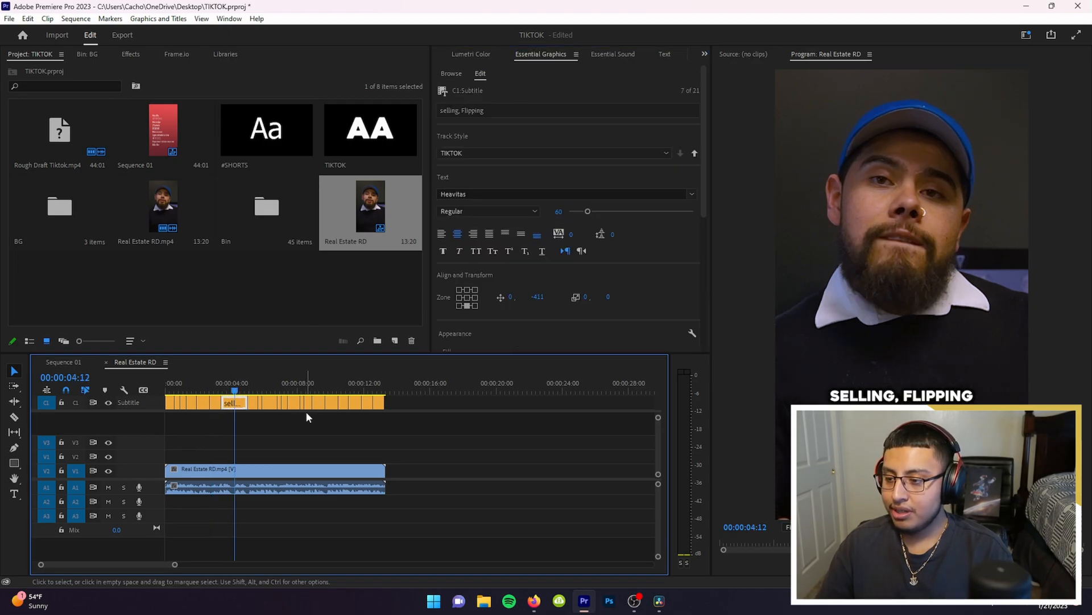
Step: Change the fill color of the word "selling," in the caption to yellow, FFFC00
{"action": "scroll", "coordinate": [459, 318], "scroll_direction": "down", "scroll_amount": 2}
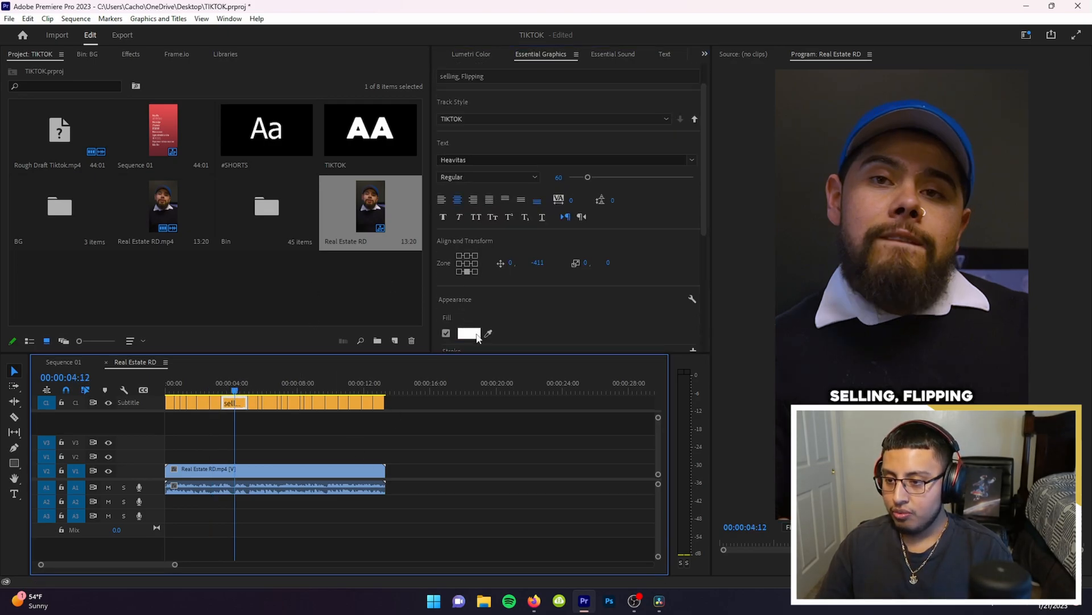
{"action": "left_click", "coordinate": [858, 394]}
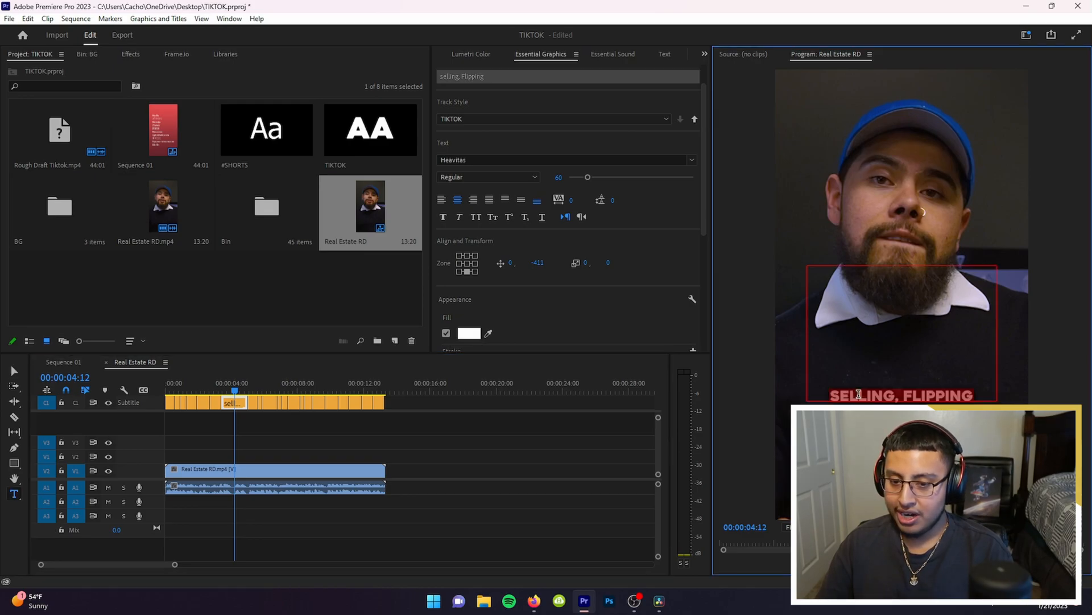
{"action": "left_click", "coordinate": [469, 332]}
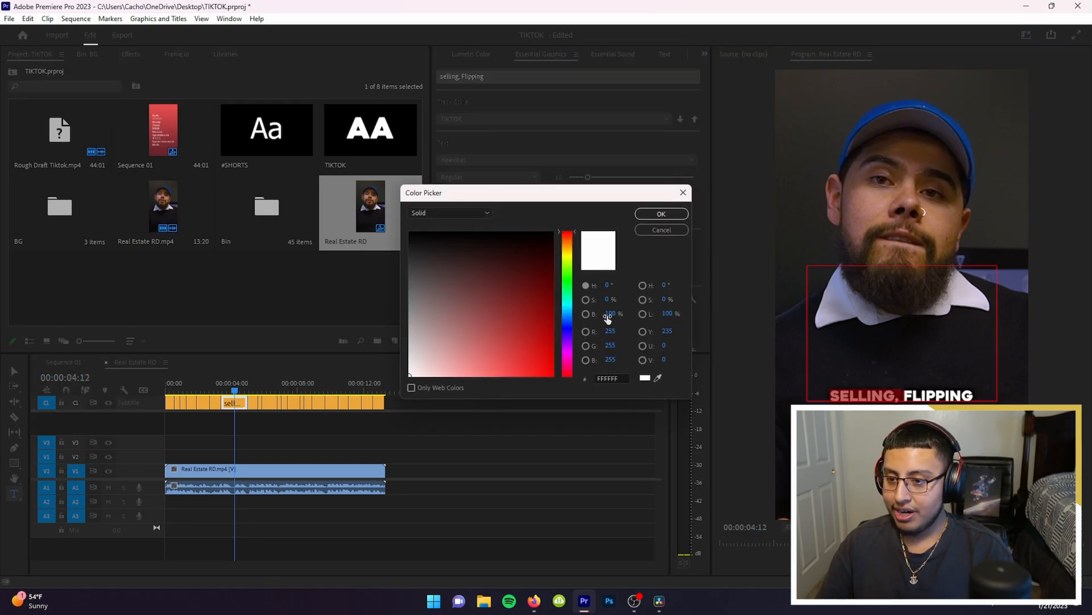
{"action": "left_click", "coordinate": [569, 256]}
{"action": "left_click_drag", "start_coordinate": [540, 358], "coordinate": [567, 446]}
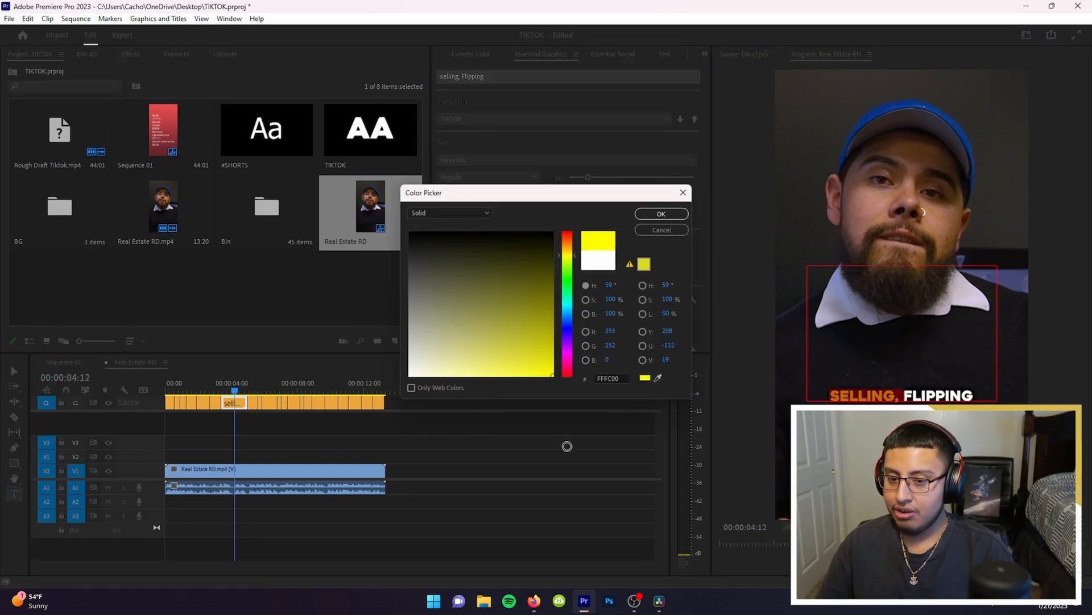
{"action": "left_click", "coordinate": [661, 214]}
{"action": "left_click", "coordinate": [555, 441]}
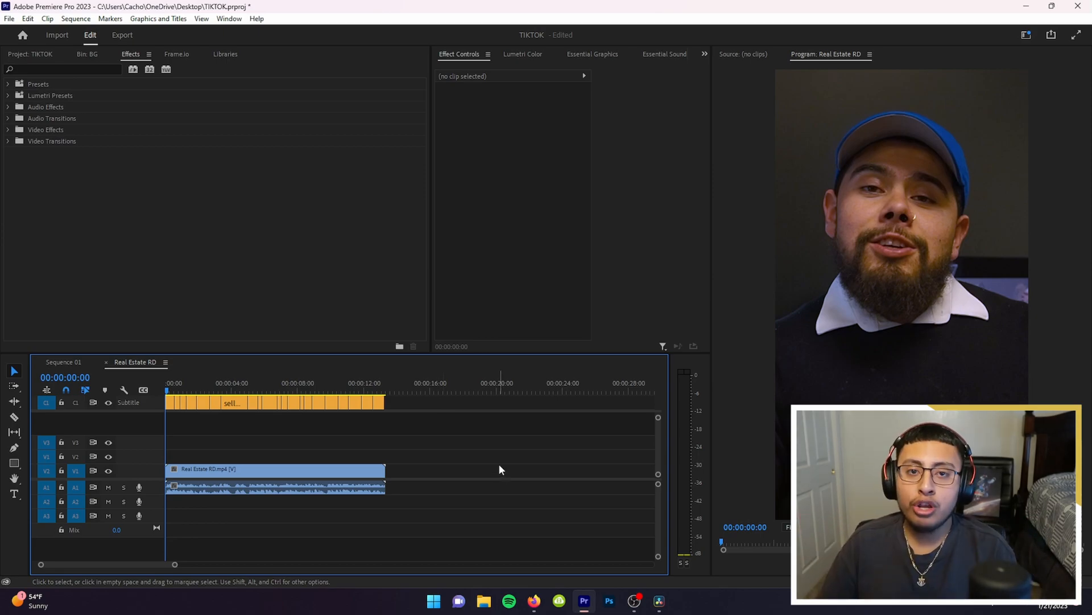
Step: Select all the captions on the Real Estate RD sequence's subtitle track and upgrade them to graphics
{"action": "left_click_drag", "start_coordinate": [439, 425], "coordinate": [165, 398]}
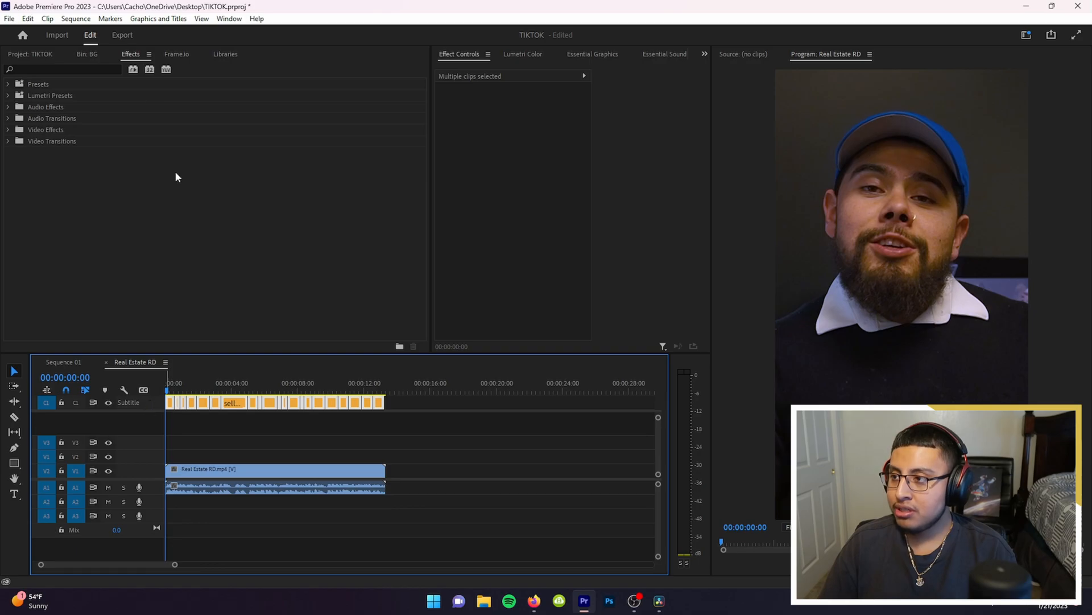
{"action": "left_click", "coordinate": [152, 21]}
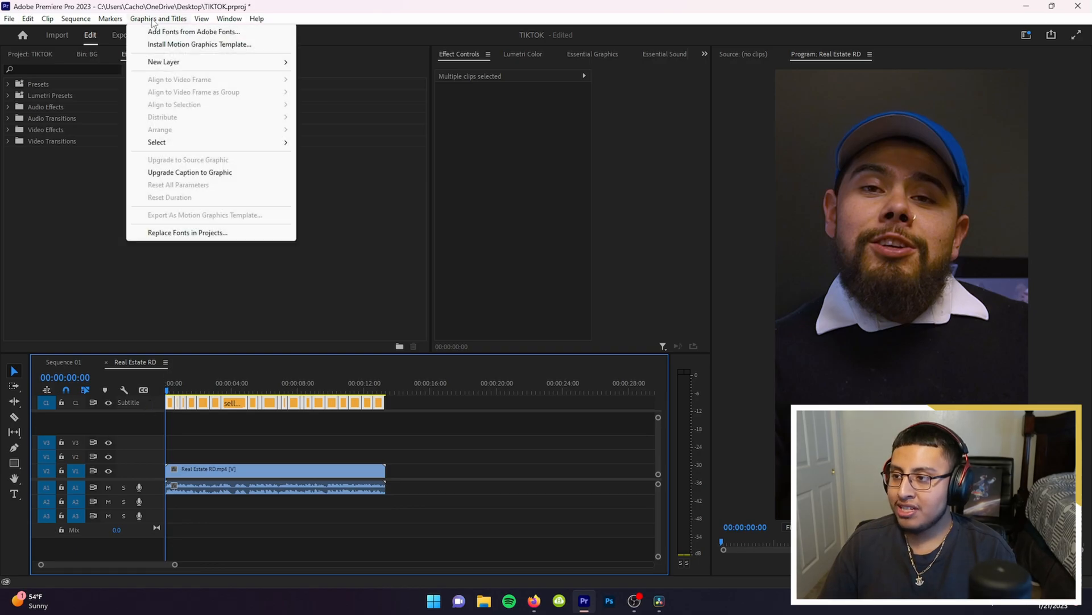
{"action": "left_click", "coordinate": [191, 172]}
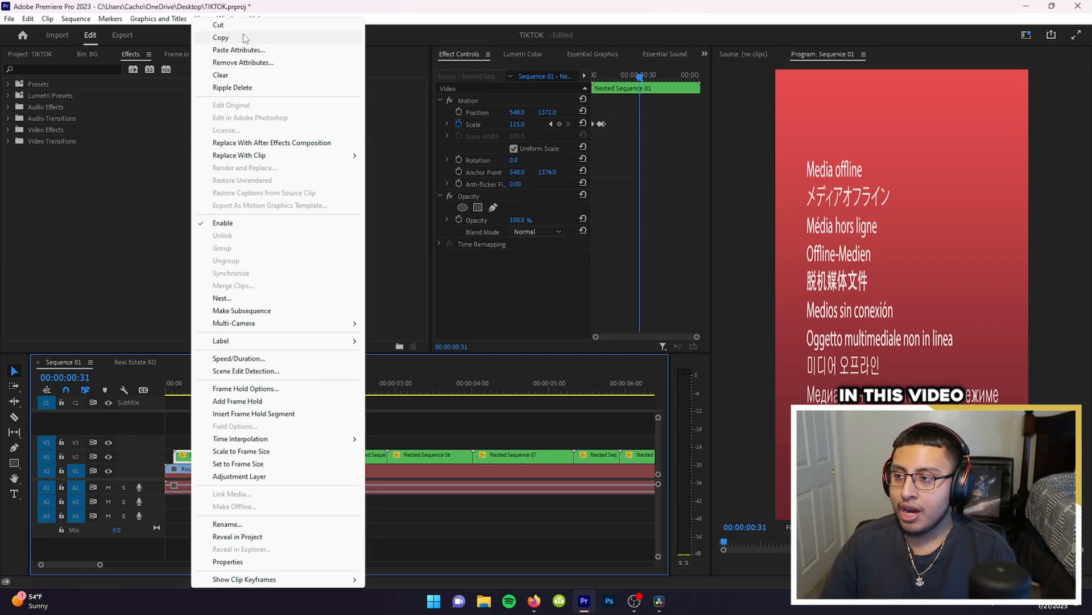
Step: Copy Nested Sequence 01 from Sequence 01, paste its motion, opacity and time remapping attributes onto all Real Estate RD caption graphics, and play the result
{"action": "left_click", "coordinate": [238, 37]}
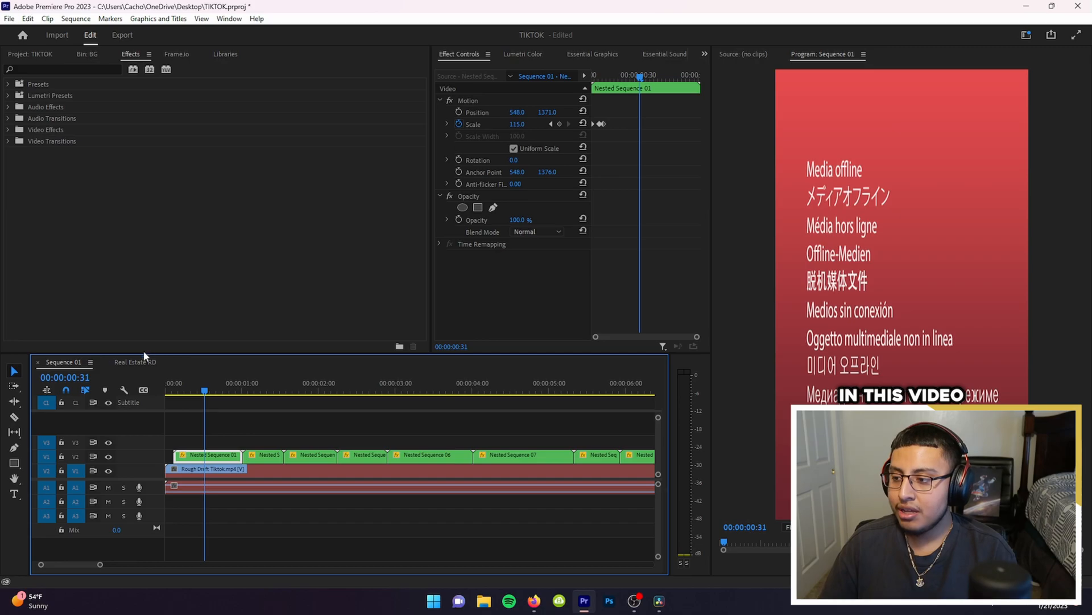
{"action": "left_click", "coordinate": [135, 362]}
{"action": "left_click_drag", "start_coordinate": [462, 455], "coordinate": [168, 429]}
{"action": "right_click", "coordinate": [242, 446]}
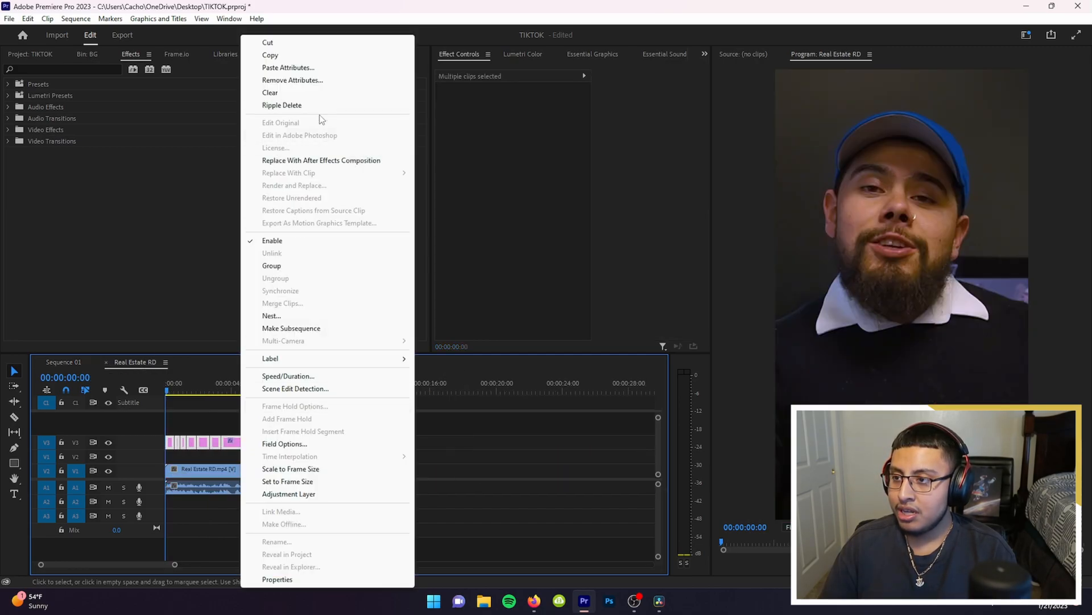
{"action": "left_click", "coordinate": [288, 81]}
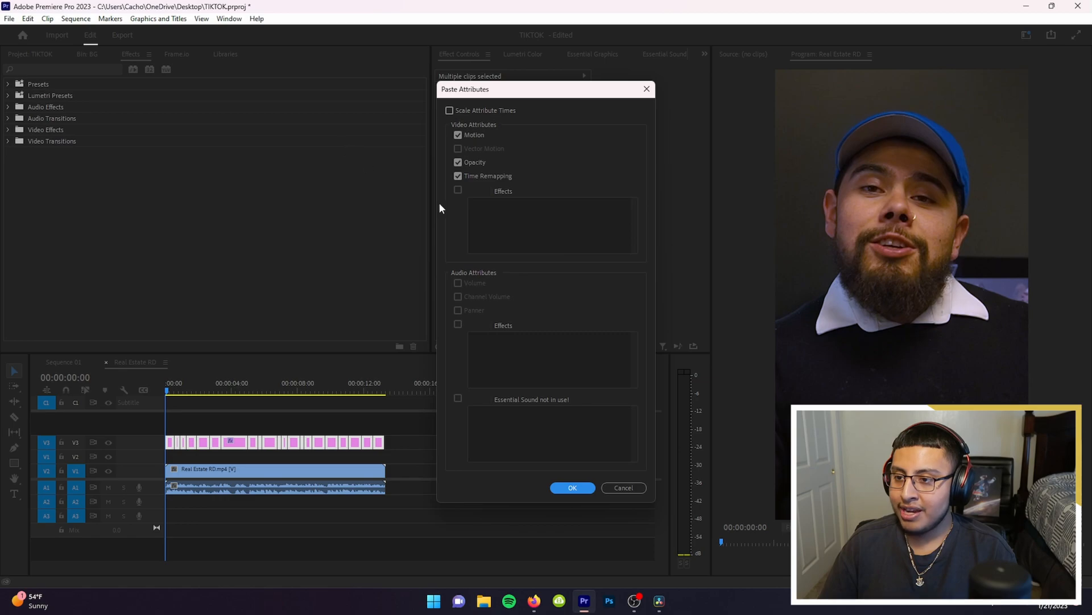
{"action": "left_click", "coordinate": [571, 489]}
{"action": "left_click", "coordinate": [512, 474]}
{"action": "key", "text": "space"}
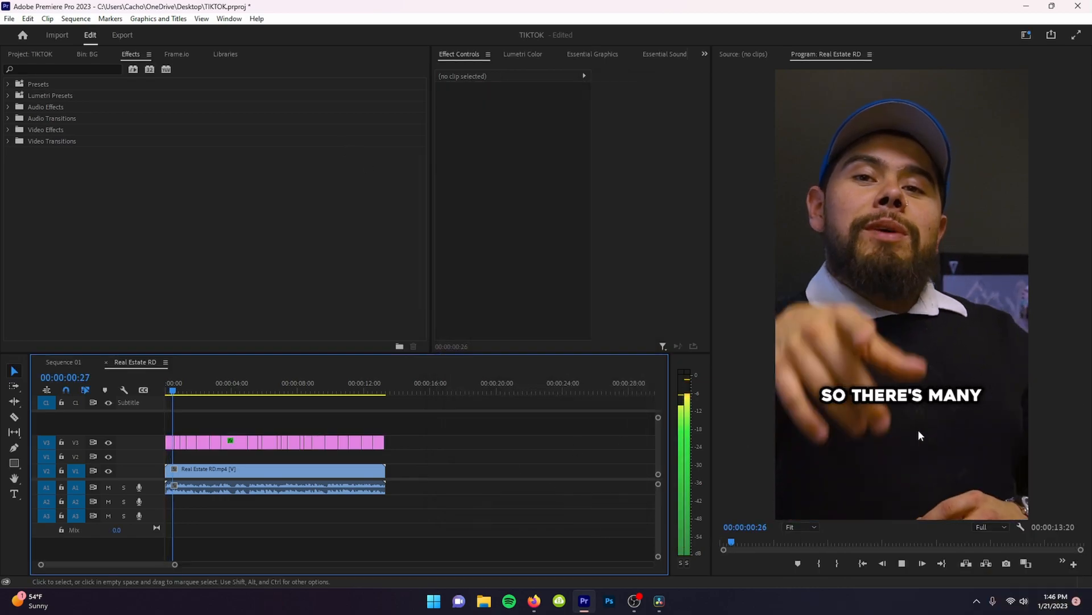